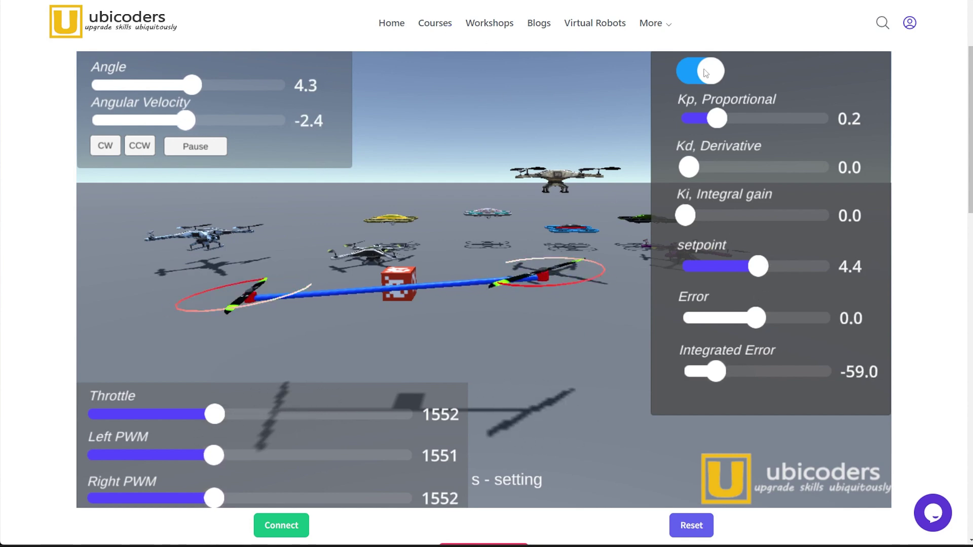
Kick the seesaw clockwise with Kp 0.2 alone to show it oscillating around 4.4.
click(109, 148)
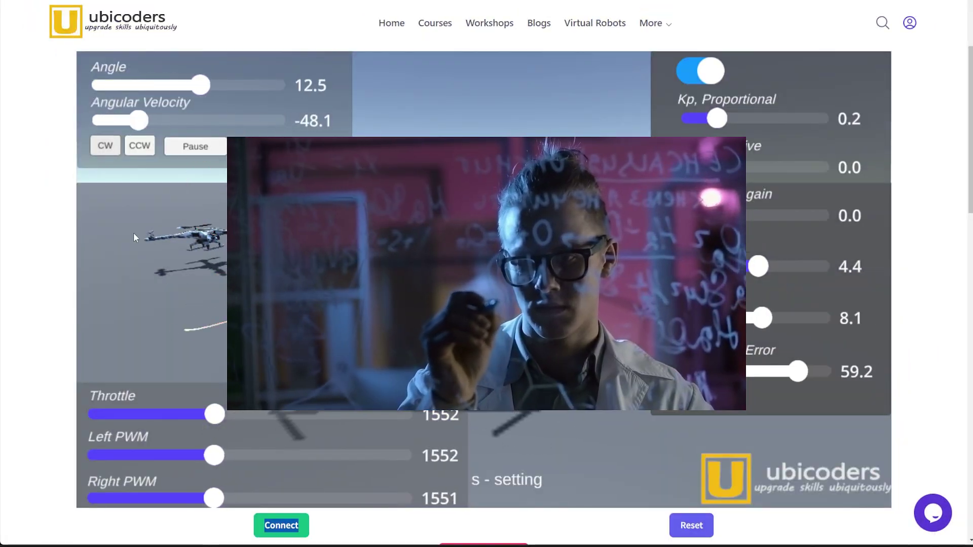
Set Kd to 0.1 and Kp to 0.4, then kick the seesaw both ways to check it settles.
click(105, 439)
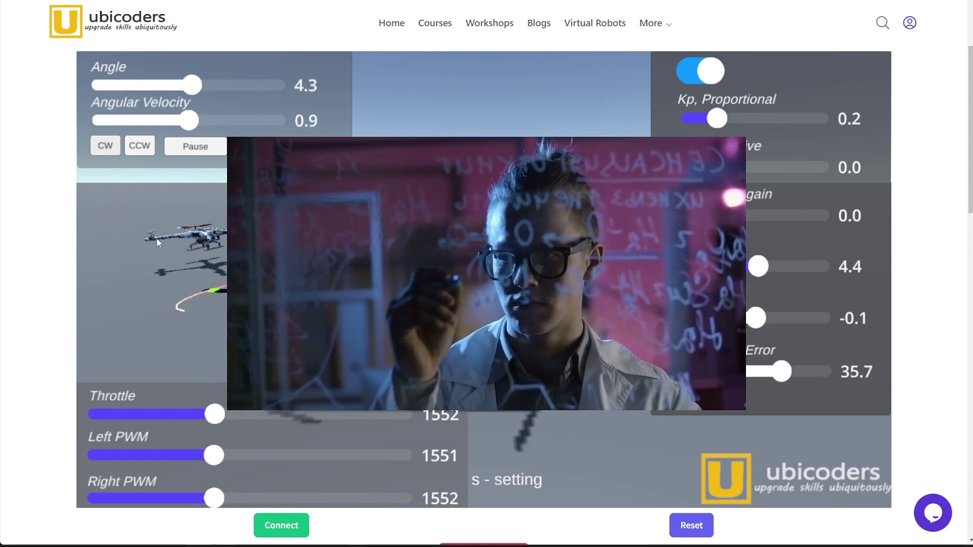
click(104, 147)
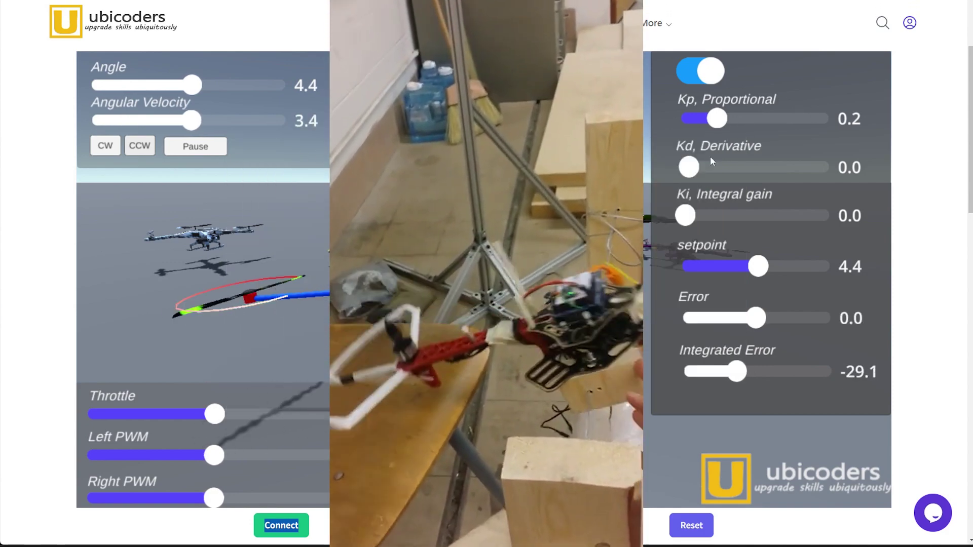
drag(688, 167, 703, 167)
drag(724, 118, 736, 118)
click(139, 146)
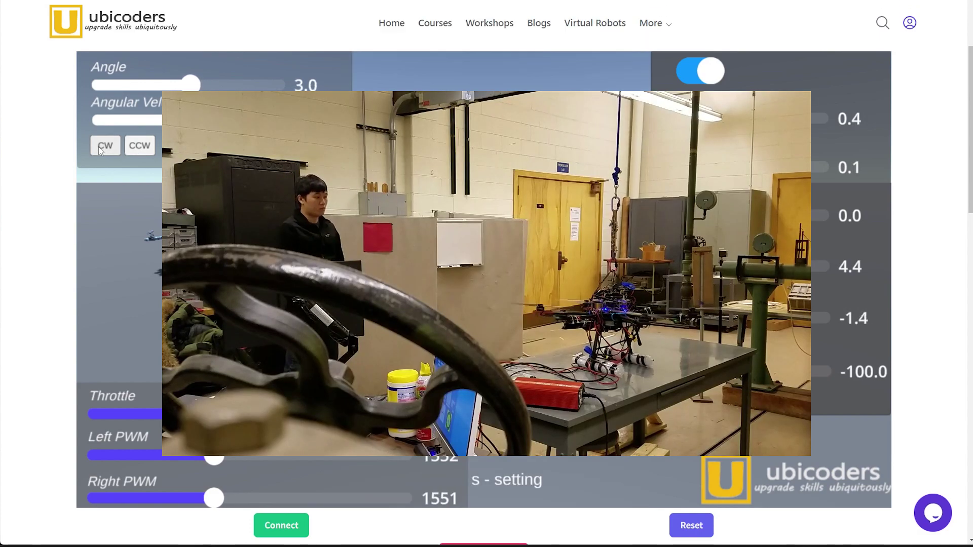
click(100, 149)
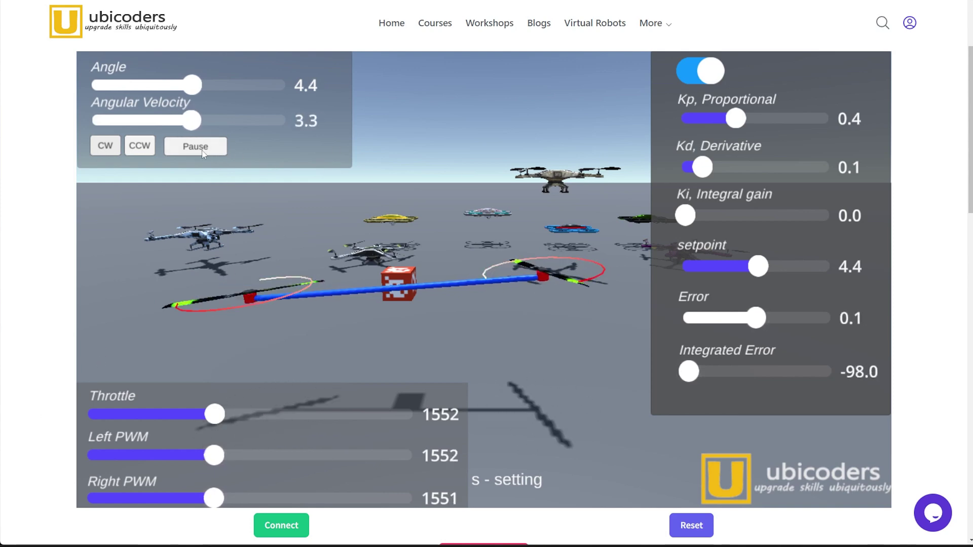
Lower the setpoint to -0.4, test alternating CCW and CW kicks, then start raising the setpoint.
click(140, 145)
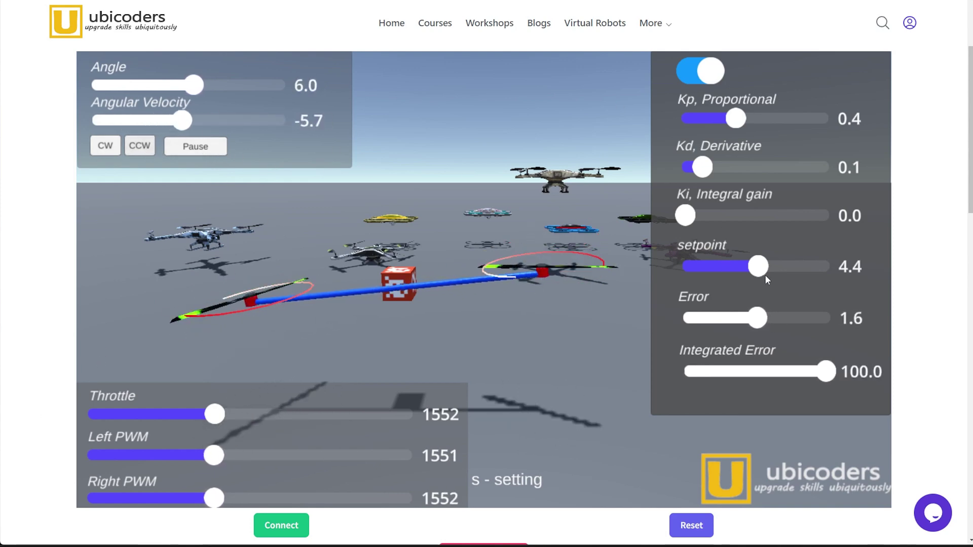
drag(762, 273, 758, 272)
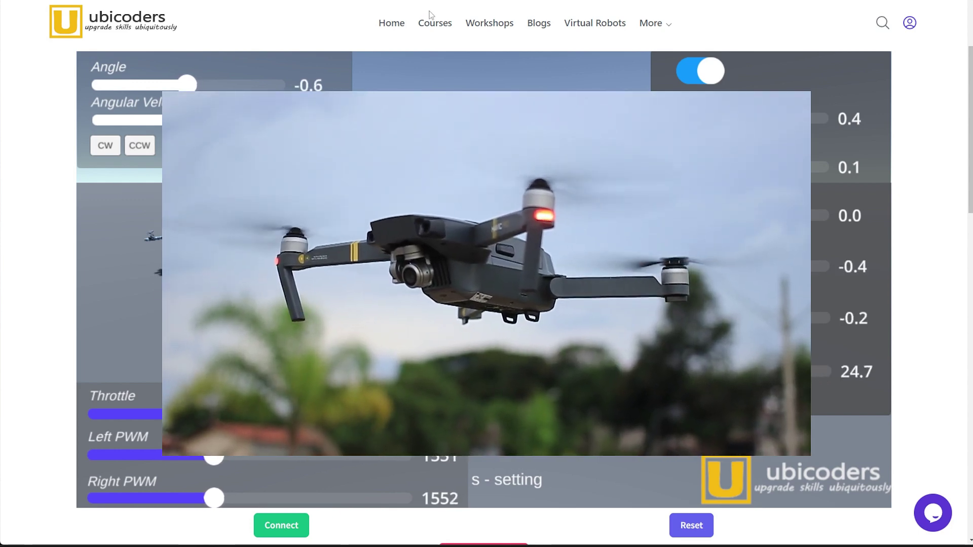
click(152, 152)
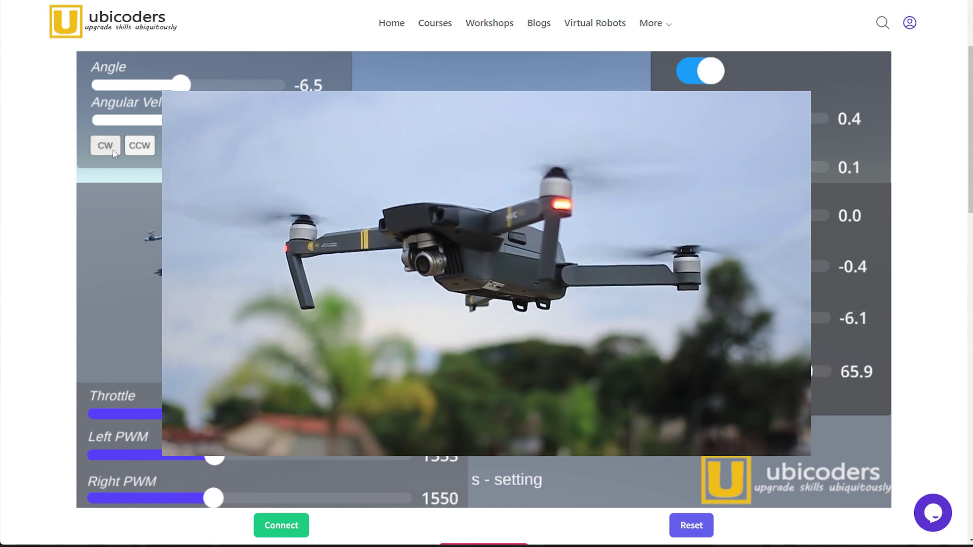
click(112, 154)
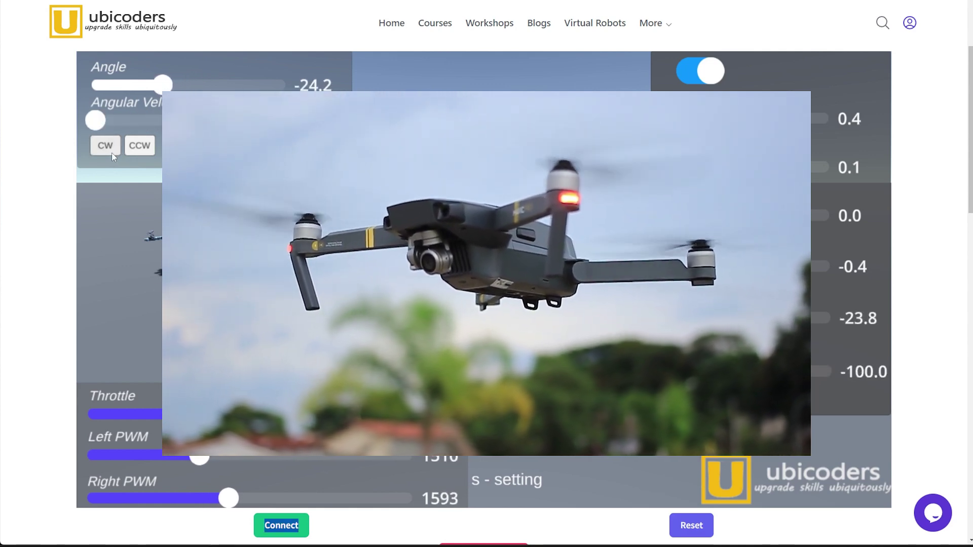
click(134, 150)
click(111, 145)
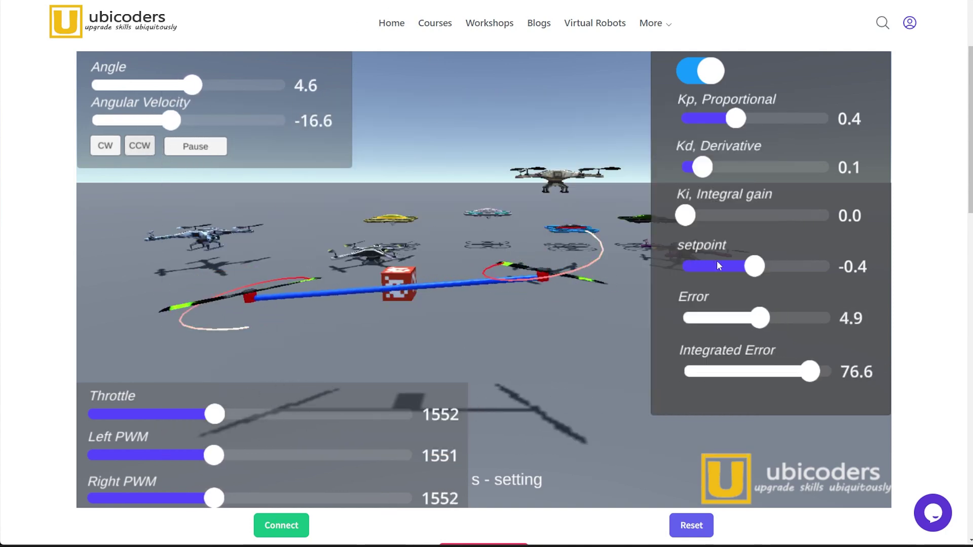
drag(757, 267, 784, 269)
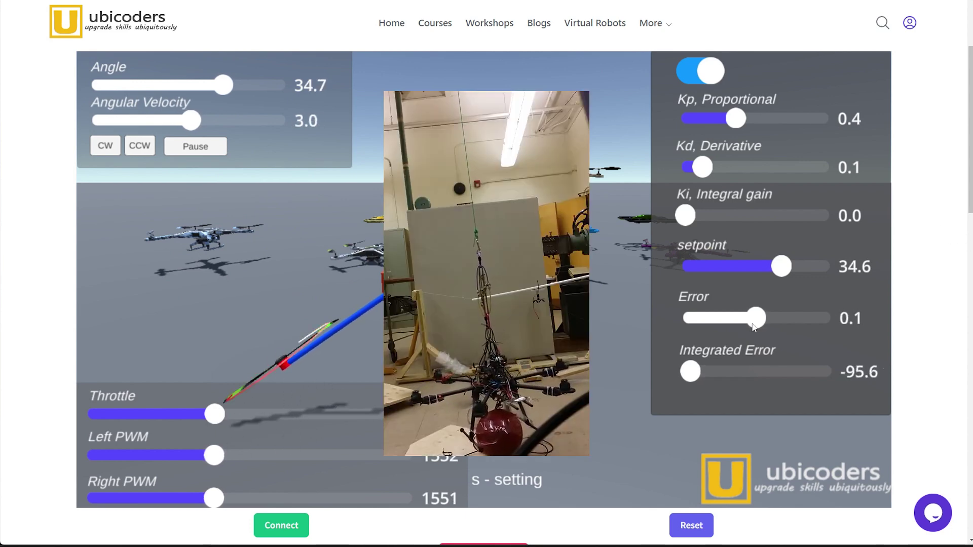
Drag the setpoint down to -42.1 so the seesaw follows to about -42.0.
drag(781, 267, 722, 280)
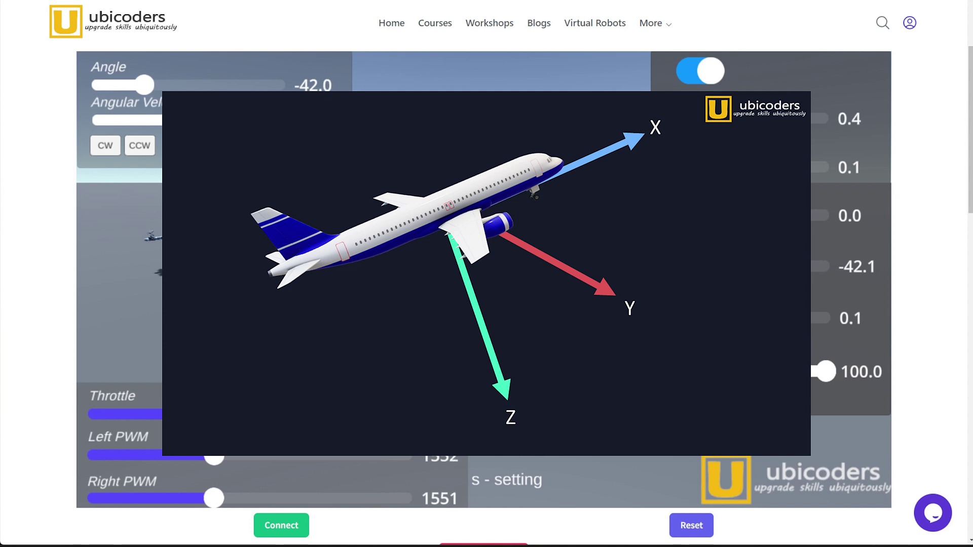
Kick the seesaw clockwise and counter-clockwise, then shift the setpoint to a new angle.
click(104, 146)
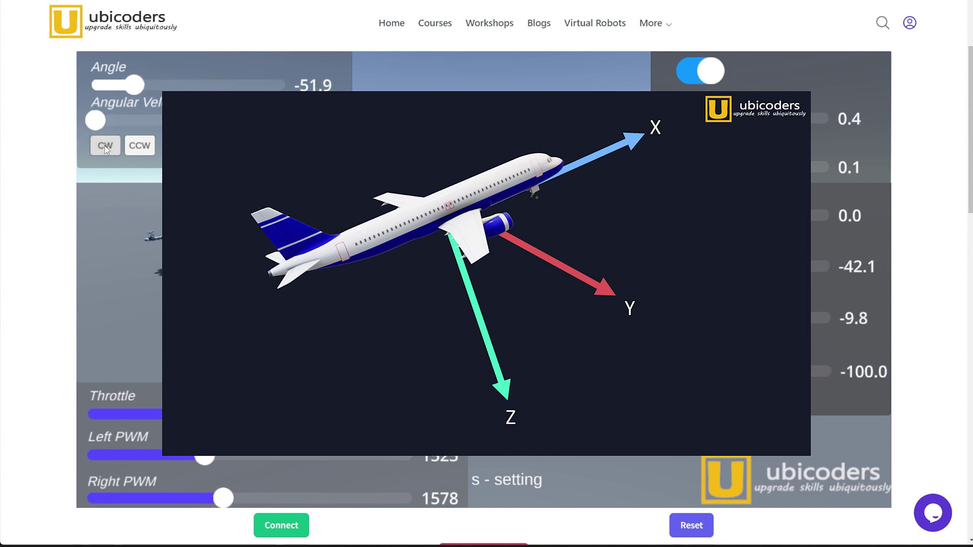
click(149, 150)
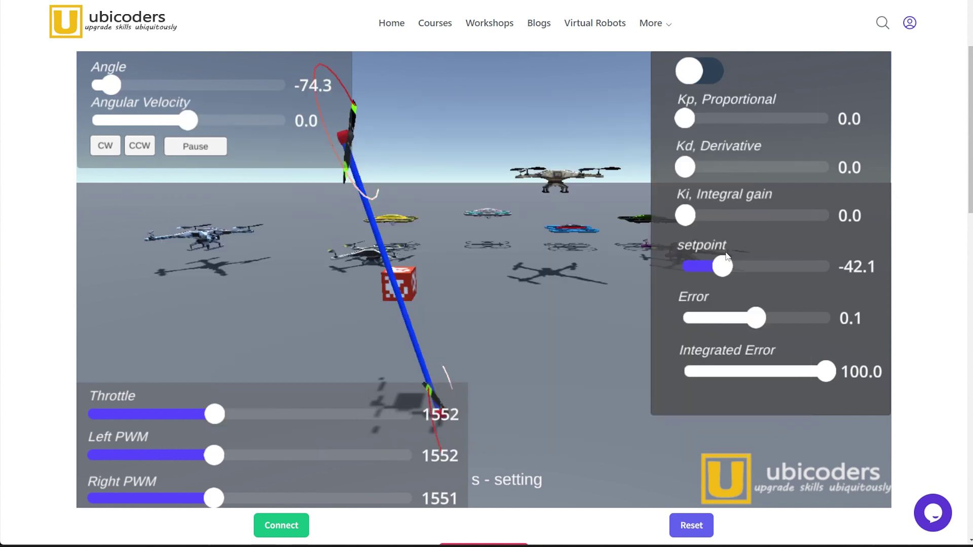
drag(723, 267, 751, 266)
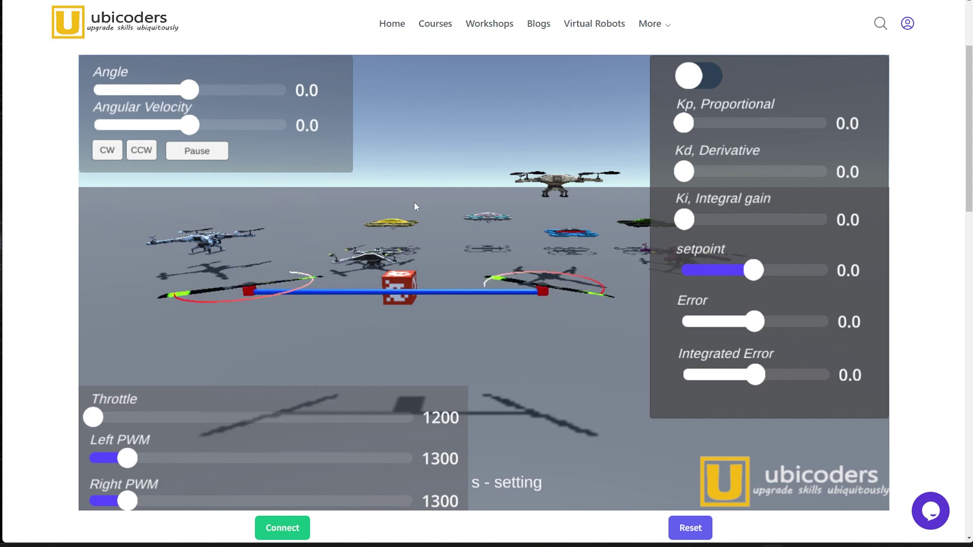
Tip the uncontrolled seesaw clockwise, counter-clockwise and clockwise again, then pause and resume the simulation.
click(108, 155)
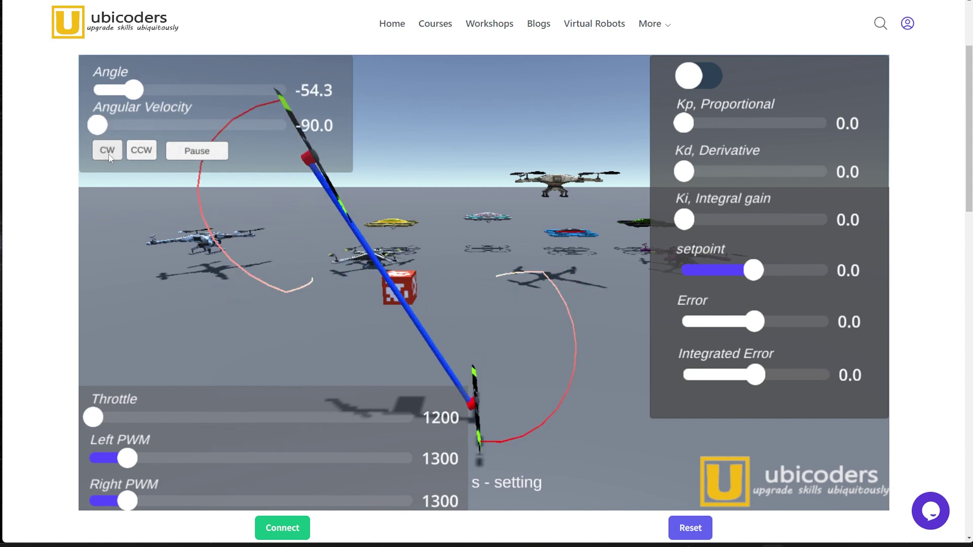
click(142, 154)
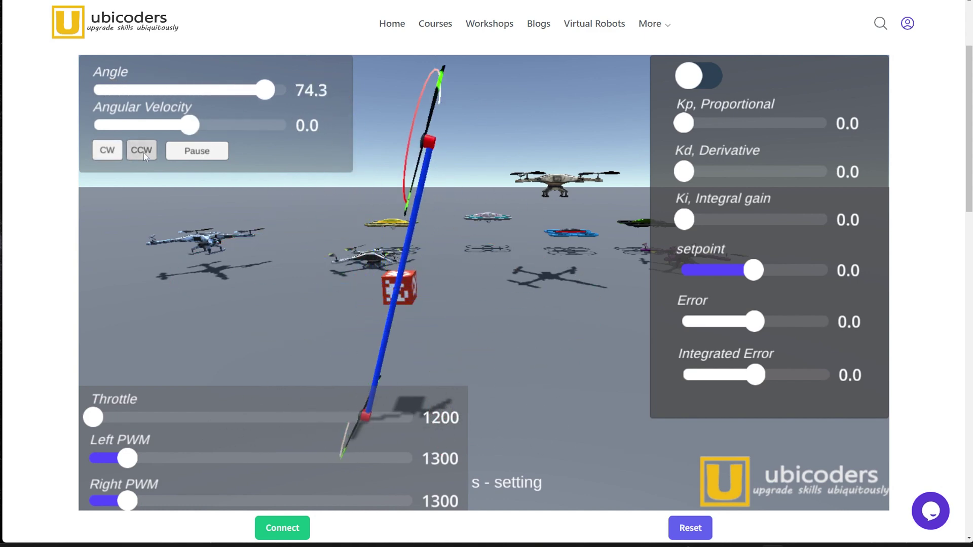
click(108, 154)
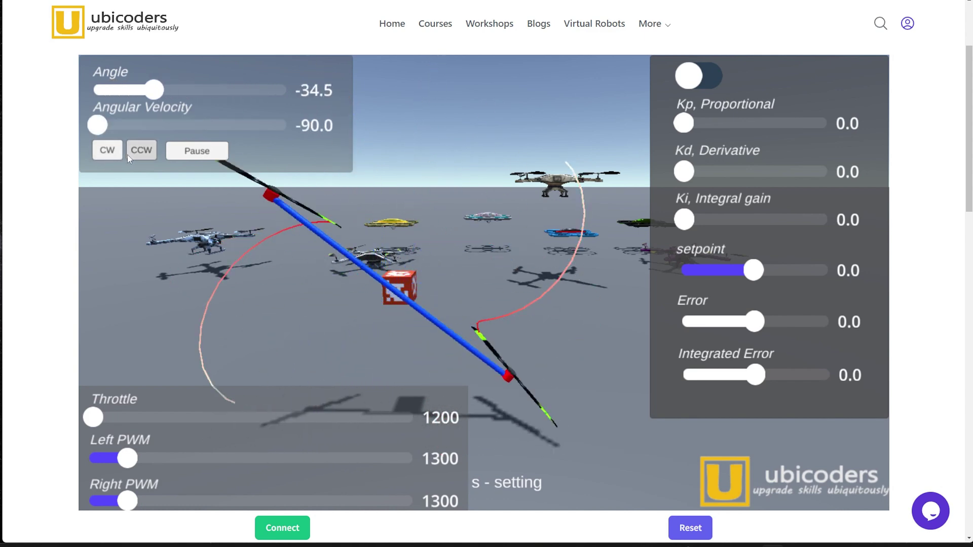
click(189, 157)
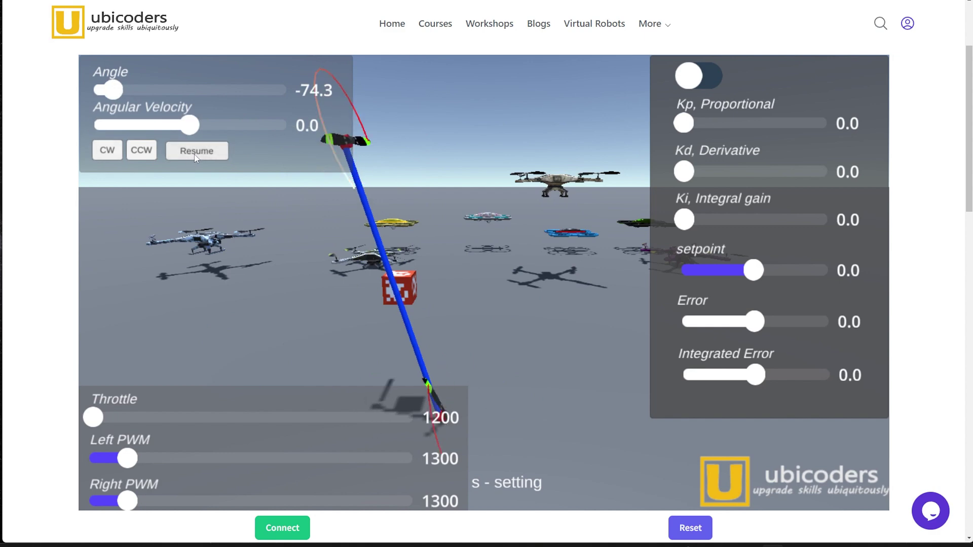
click(194, 154)
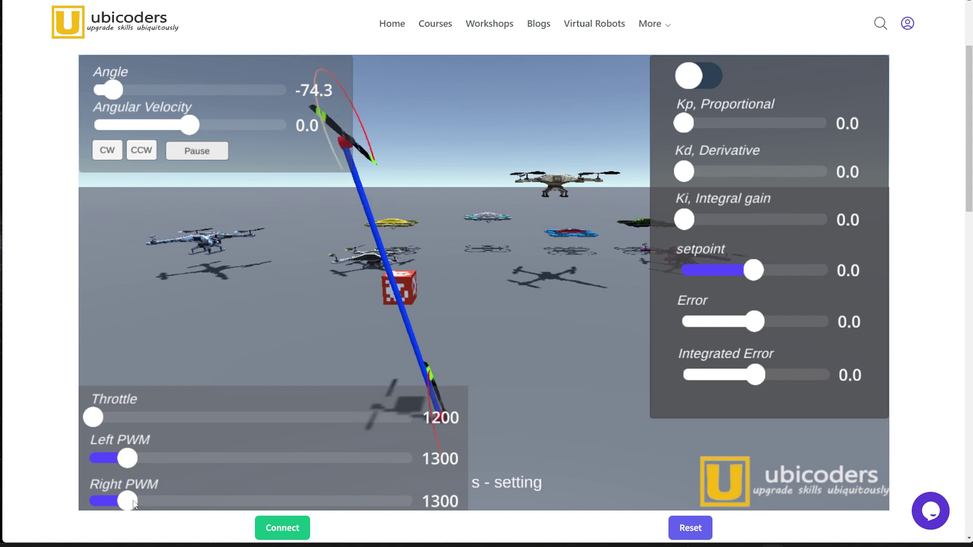
Switch the PID controller on, off and on again, then return Ki to 0.0.
click(713, 78)
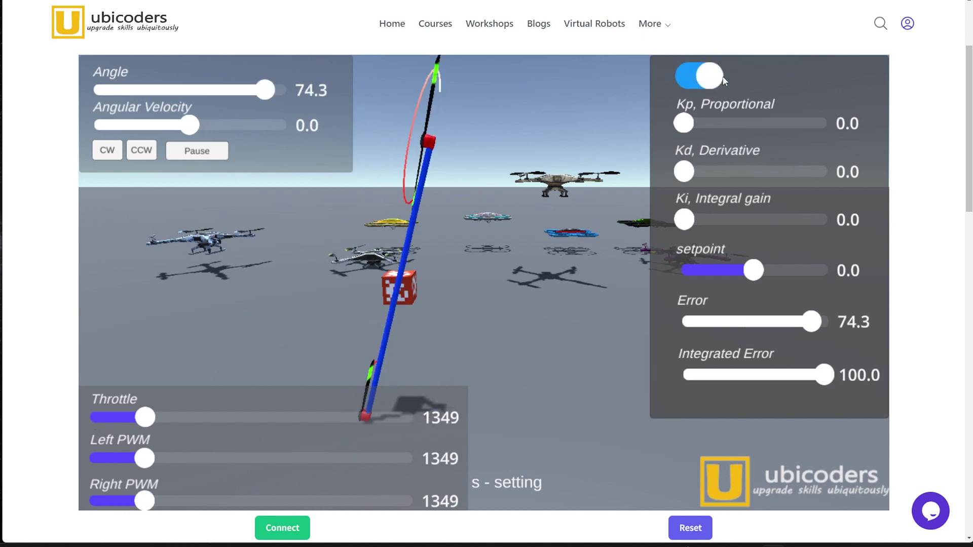
click(711, 76)
click(710, 75)
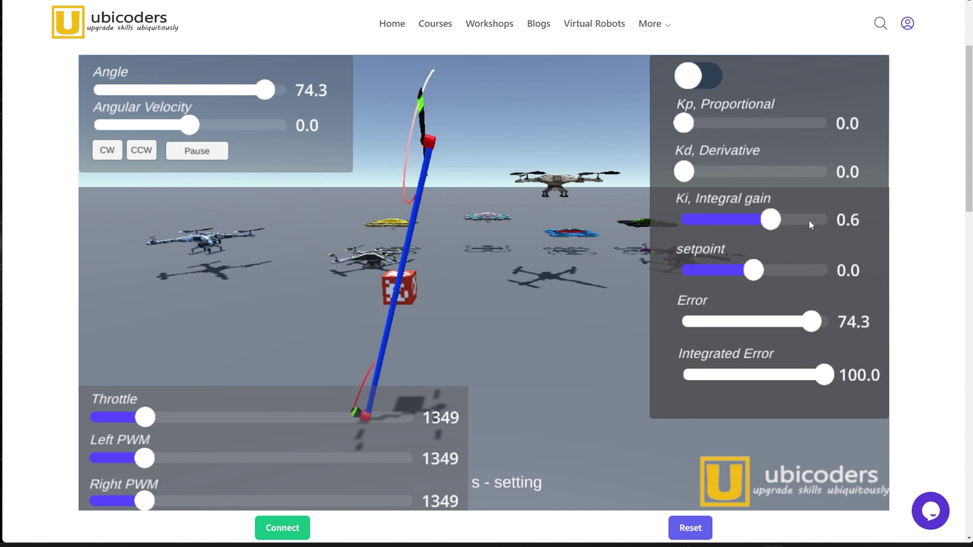
drag(809, 220, 667, 223)
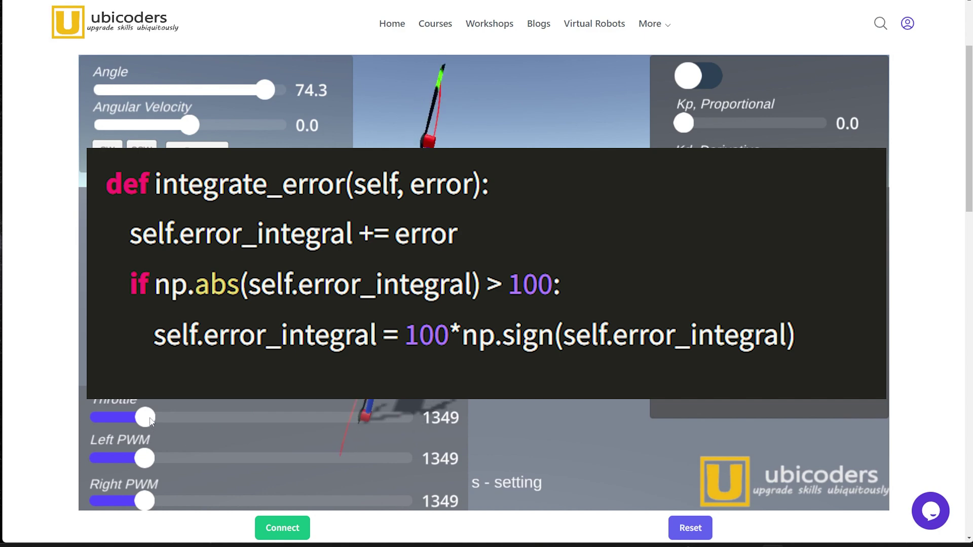
Raise the throttle to about 1409 while the seesaw stays tipped near 74.8.
drag(154, 422, 170, 426)
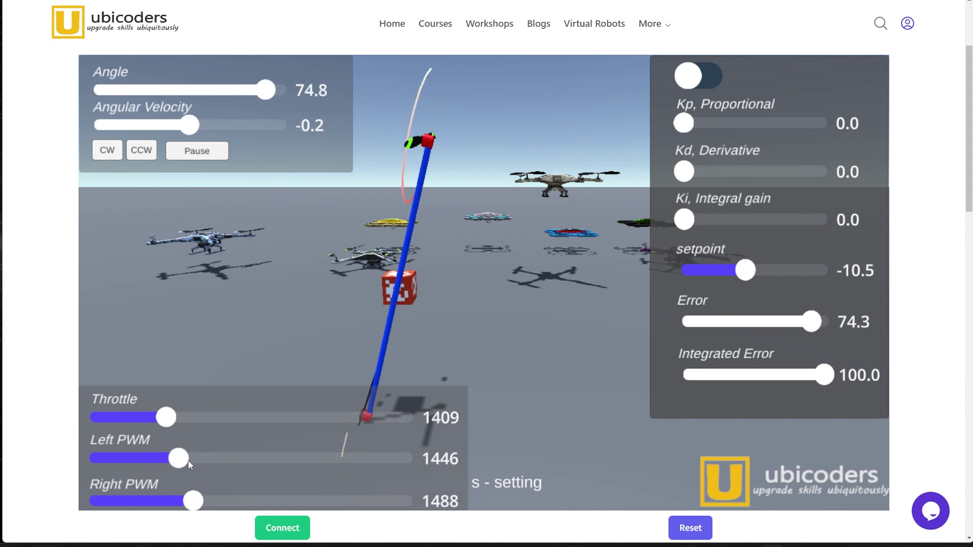
Raise the left PWM to 1513, re-enable the PID controller, and drop the throttle to 1200.
drag(188, 464, 275, 496)
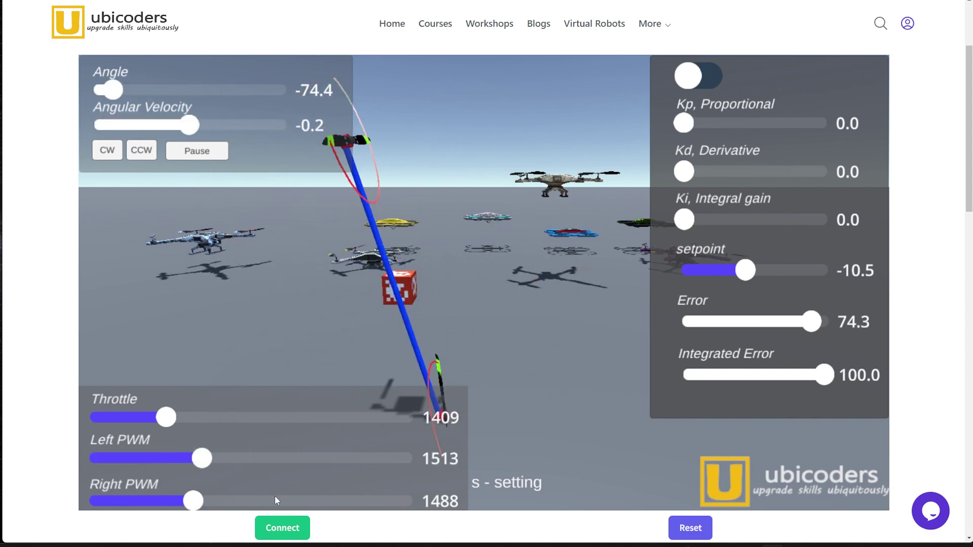
click(710, 76)
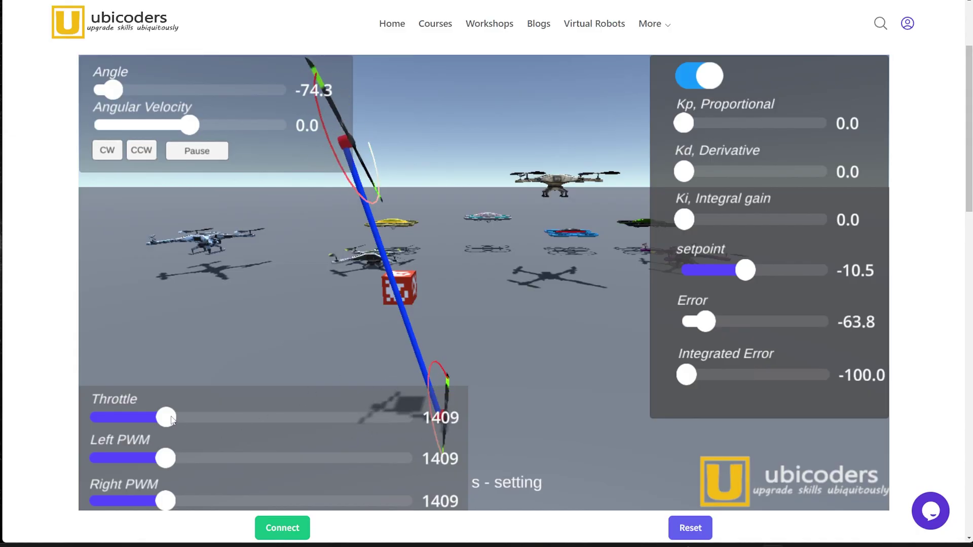
drag(171, 419, 254, 418)
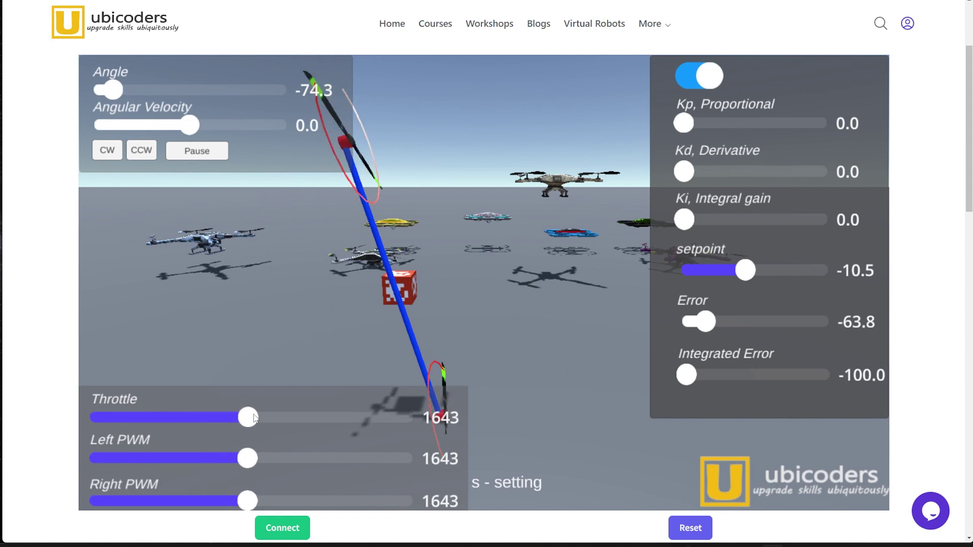
Lower the left motor PWM to tilt the seesaw, then raise Kp to 0.1.
drag(256, 463, 243, 464)
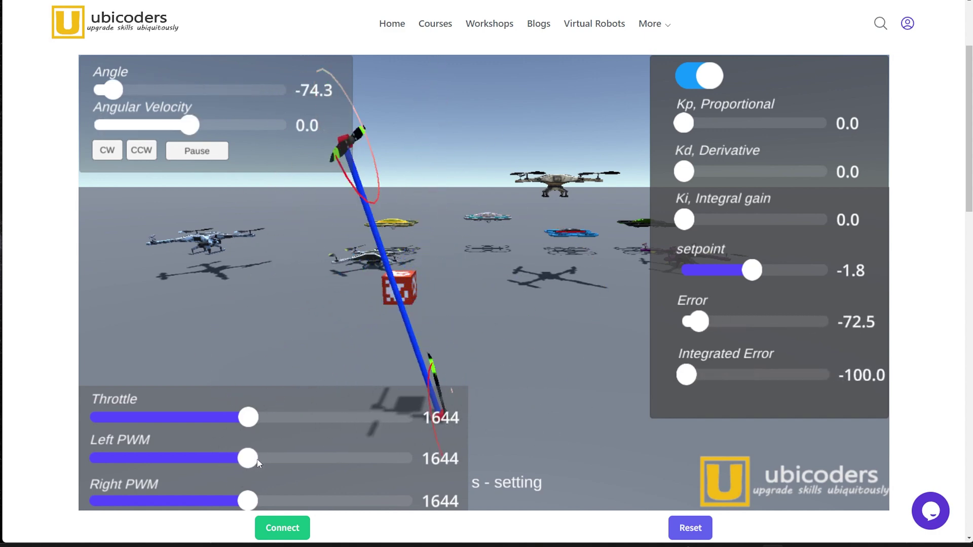
drag(686, 129, 697, 131)
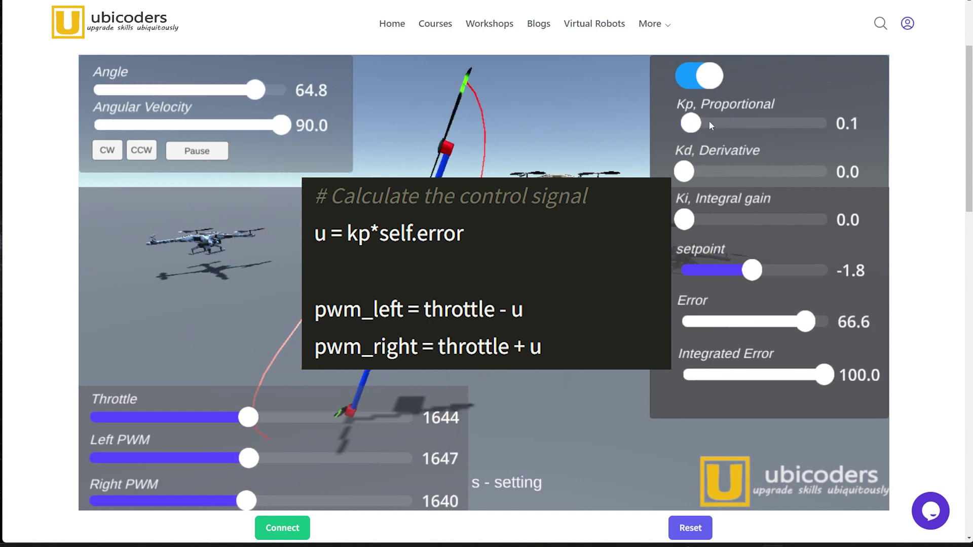
Raise Kp to 0.4 and add Kd 0.2, bringing the PWMs to about 1644 and 1643.
drag(699, 123, 743, 130)
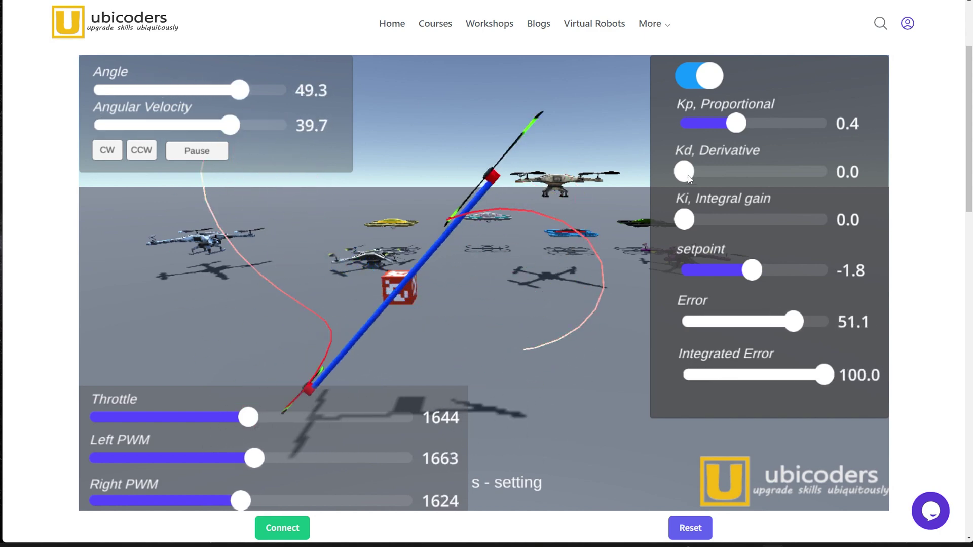
mouse_move(690, 178)
mouse_down()
mouse_move(727, 179)
mouse_move(680, 178)
mouse_up()
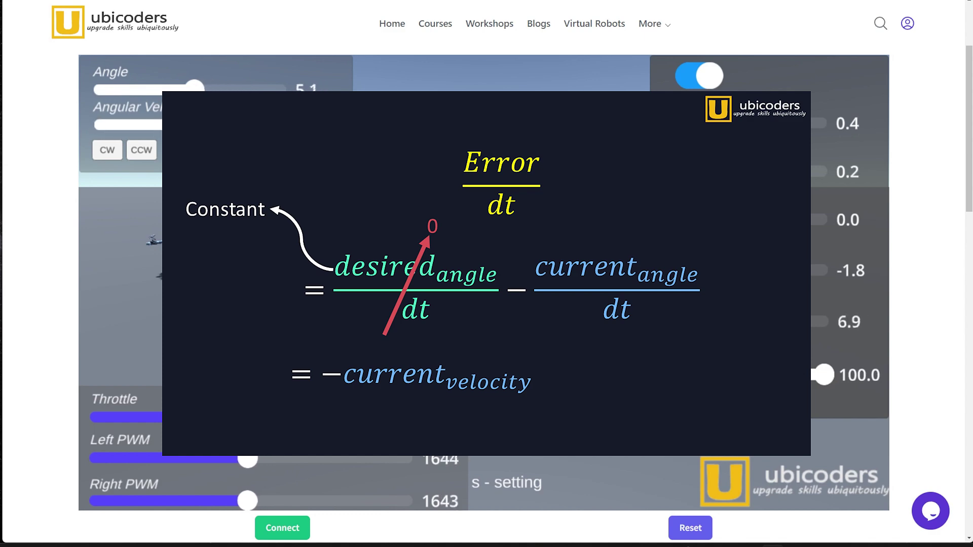
Set Kd to 0.1, push the seesaw both ways, and move the setpoint to -6.5.
mouse_move(722, 171)
mouse_down()
mouse_move(735, 171)
mouse_move(711, 172)
mouse_move(798, 171)
mouse_move(717, 179)
mouse_up()
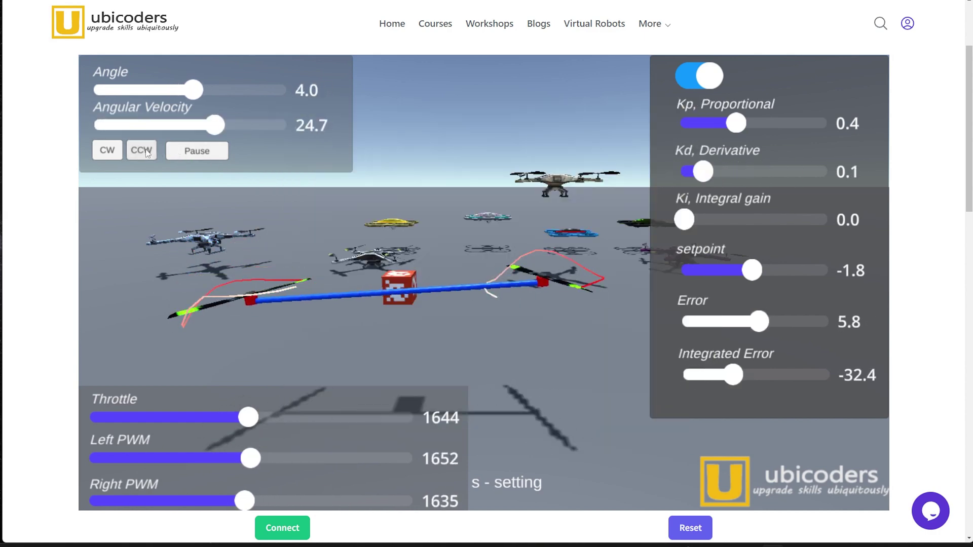
click(144, 150)
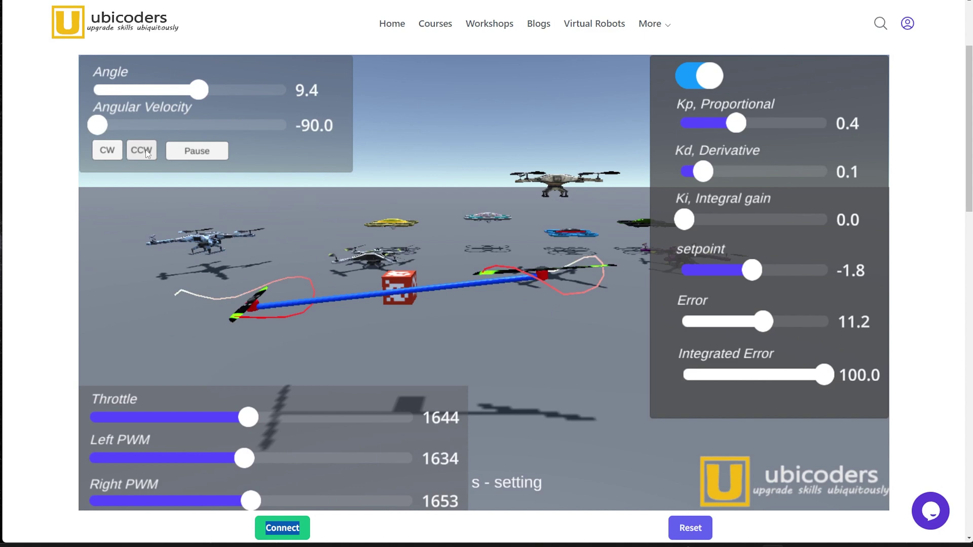
click(110, 155)
double_click(112, 153)
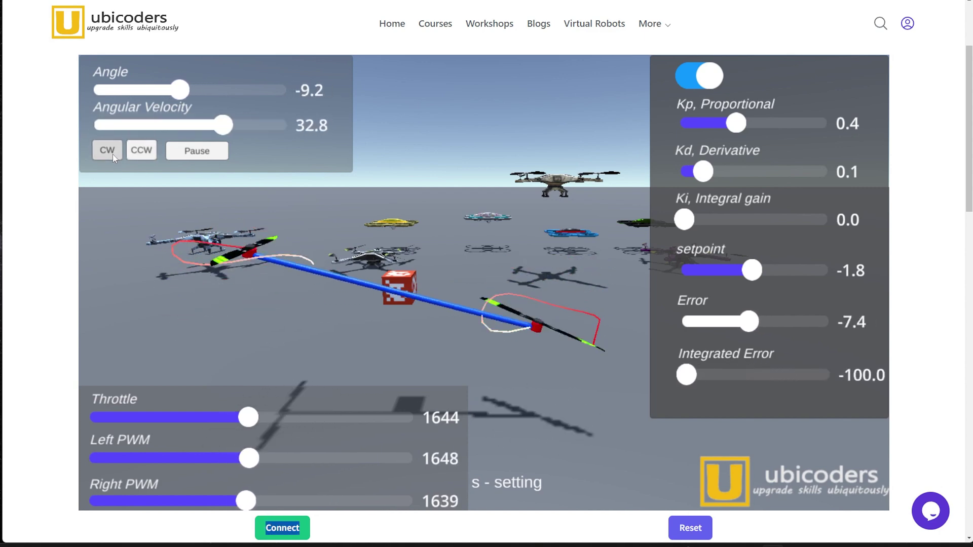
mouse_move(744, 277)
mouse_down()
mouse_move(766, 271)
mouse_move(701, 280)
mouse_move(755, 288)
mouse_move(748, 283)
mouse_up()
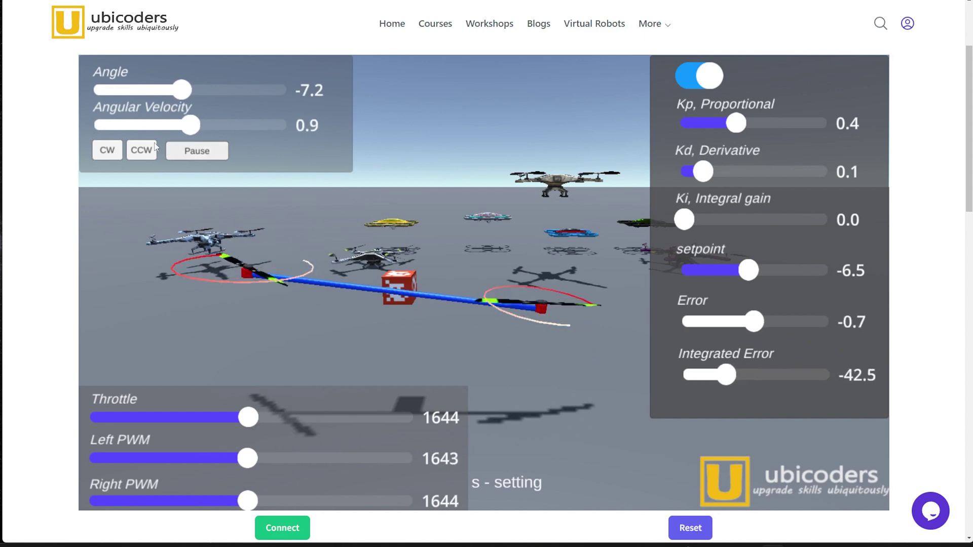
click(139, 151)
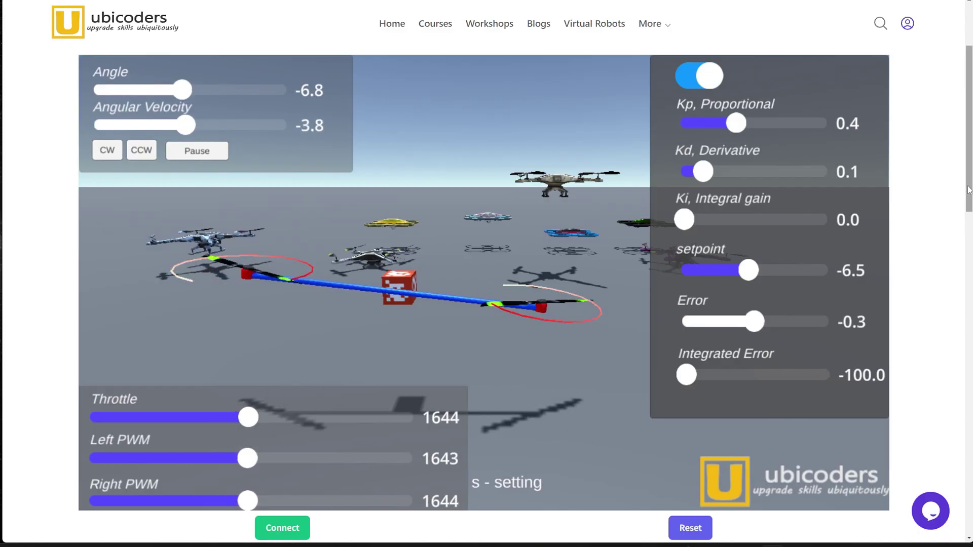
Enable keyboard control, then open and close the seesaw's arm, mass and motor settings with S.
scroll(969, 190, down, 1)
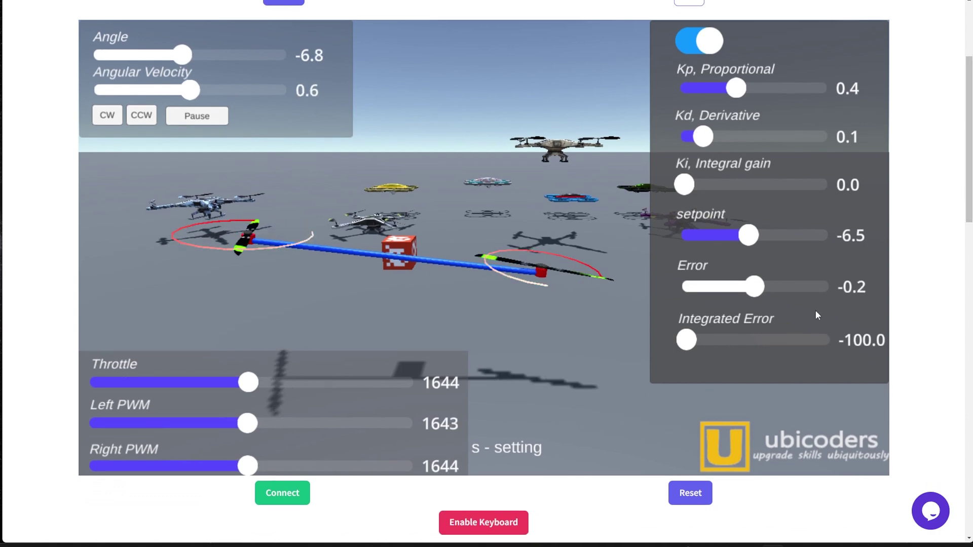
click(505, 518)
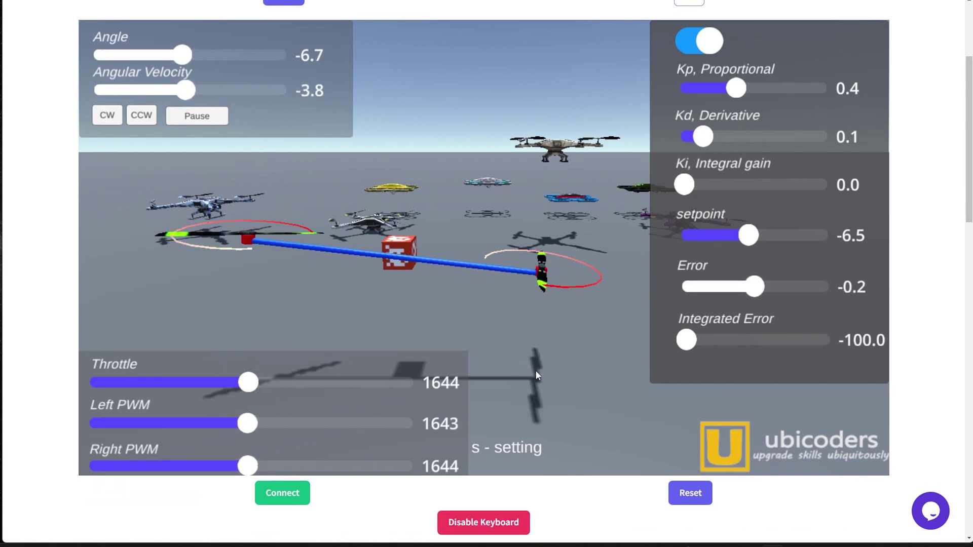
key(s)
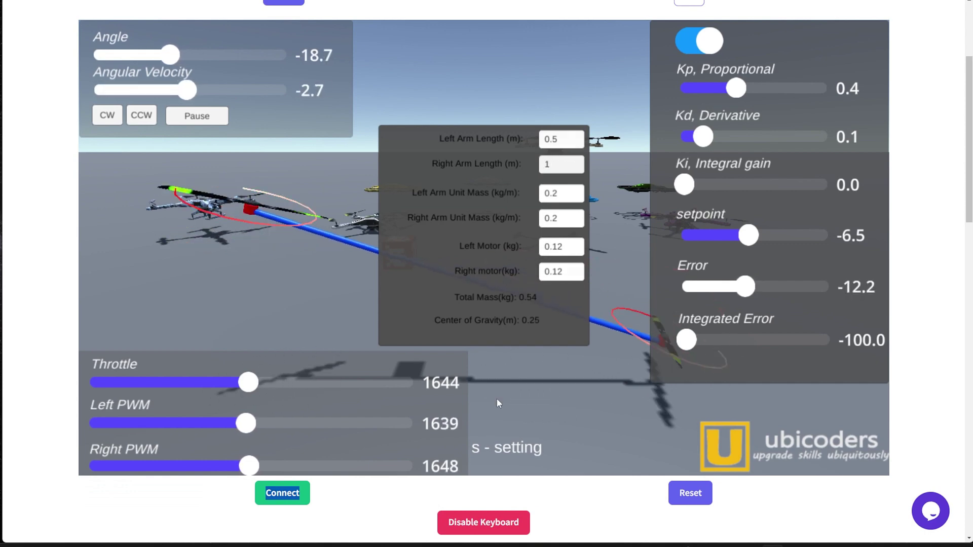
key(s)
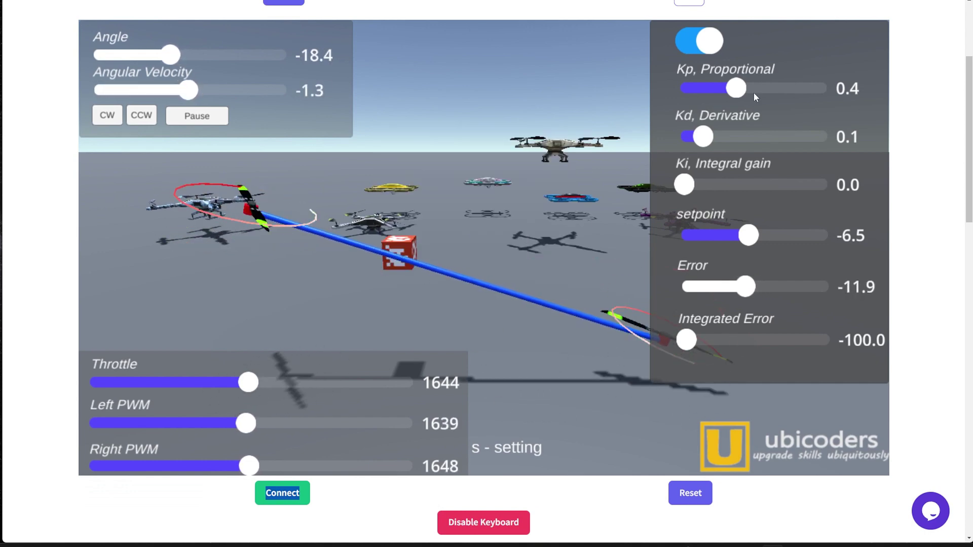
Try Kp values between 0.4 and 1.0, ending at Kp 0.6 with Kd raised to 0.3.
drag(752, 91, 843, 96)
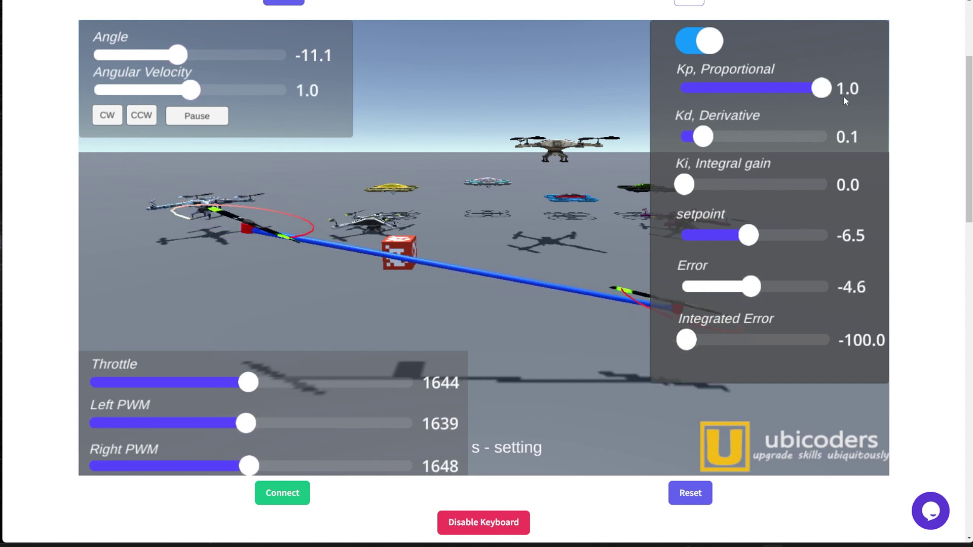
click(745, 89)
drag(694, 139, 729, 137)
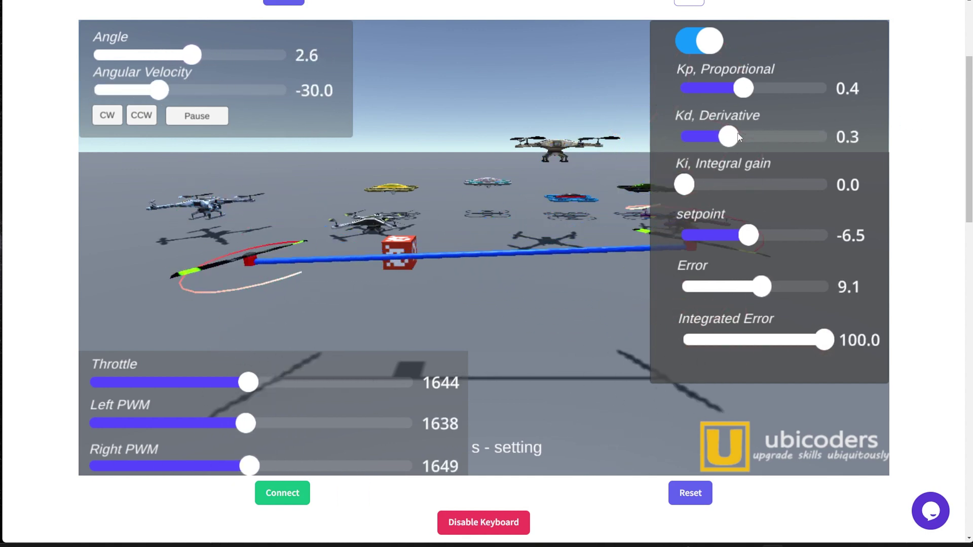
click(810, 89)
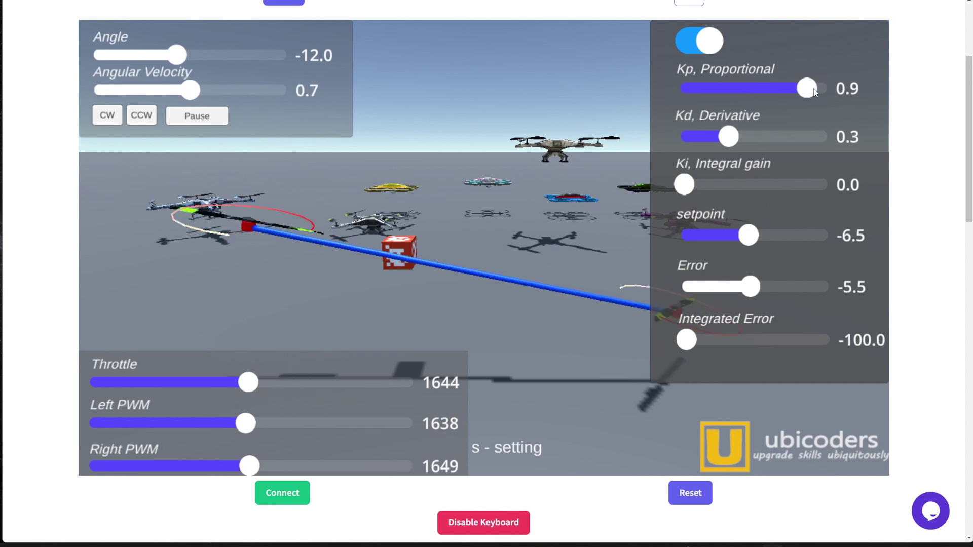
drag(819, 85, 771, 84)
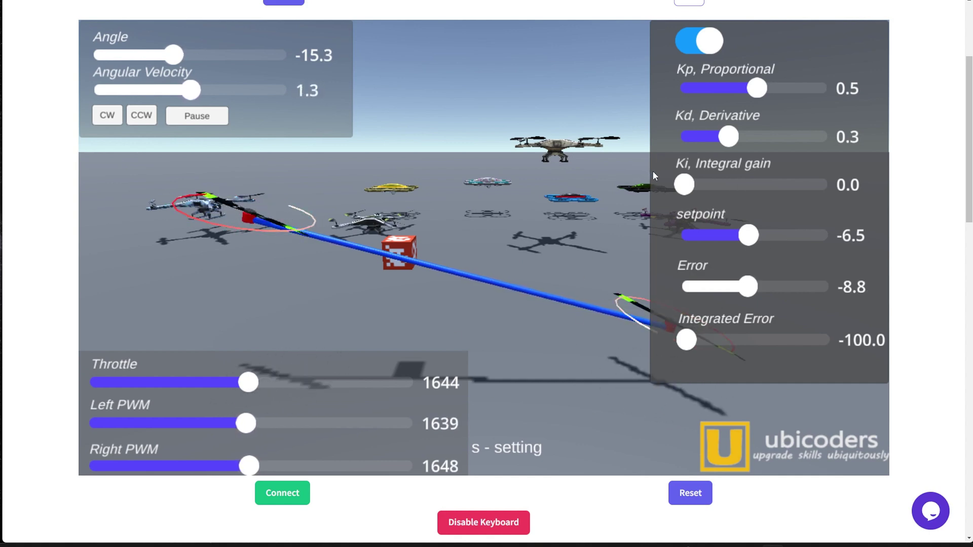
mouse_move(758, 88)
mouse_down()
mouse_move(853, 80)
mouse_move(745, 90)
mouse_up()
drag(729, 136, 705, 137)
drag(747, 93, 856, 85)
drag(781, 91, 905, 92)
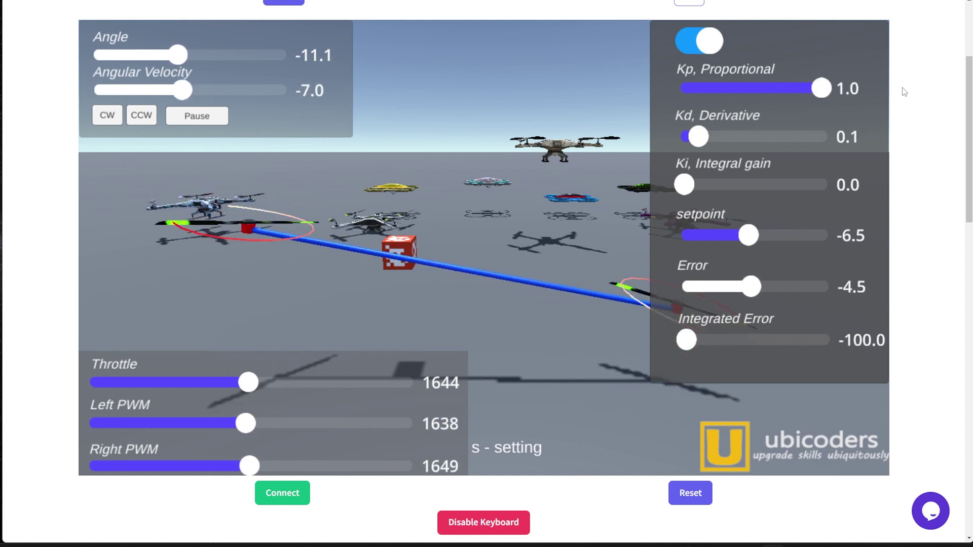
drag(710, 135, 730, 136)
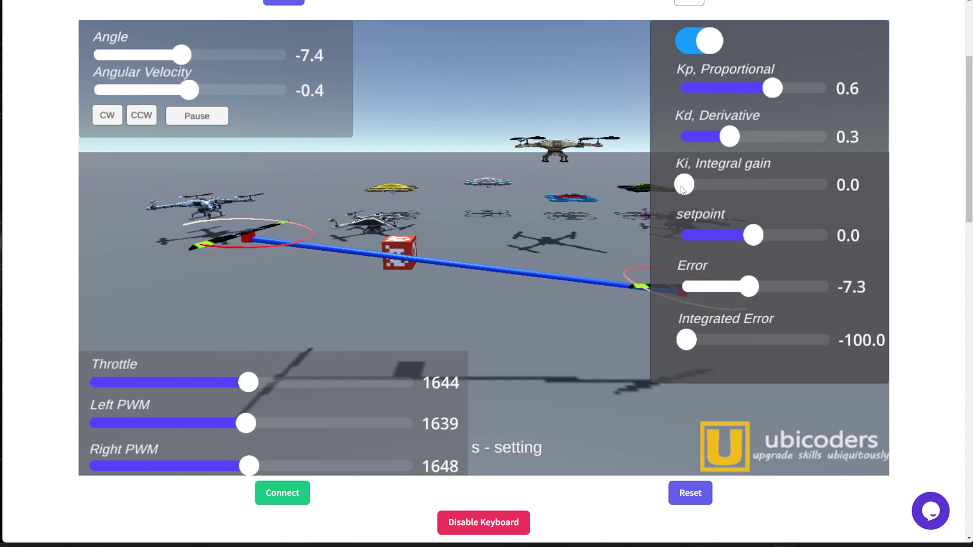
Set Ki to 0.2, then push the seesaw clockwise and counterclockwise to confirm it recovers.
drag(687, 188, 695, 189)
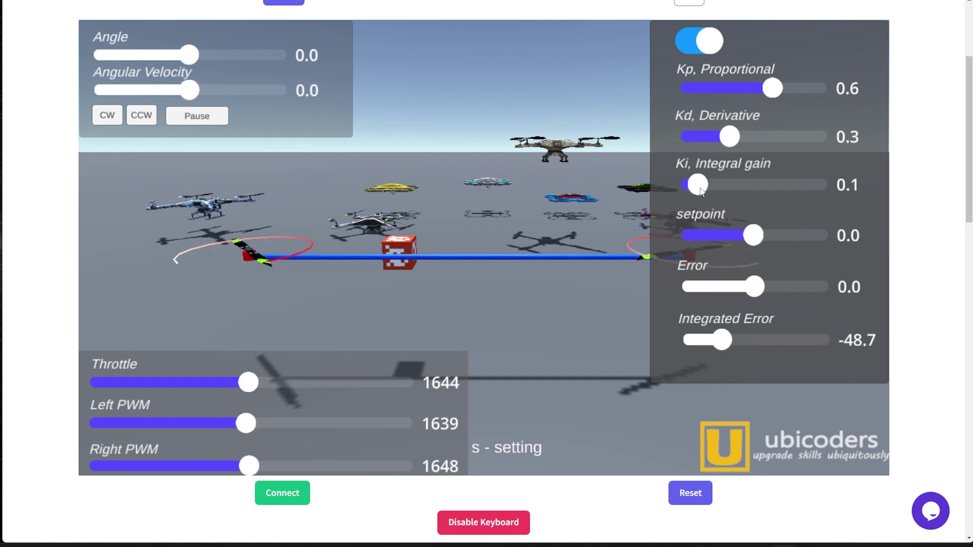
mouse_move(733, 187)
mouse_down()
mouse_move(767, 186)
mouse_move(723, 190)
mouse_up()
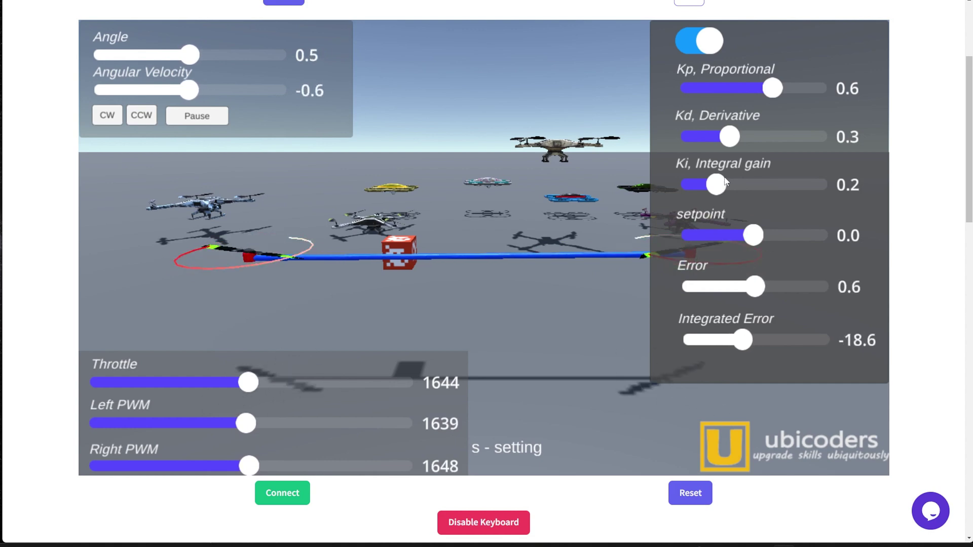
click(141, 117)
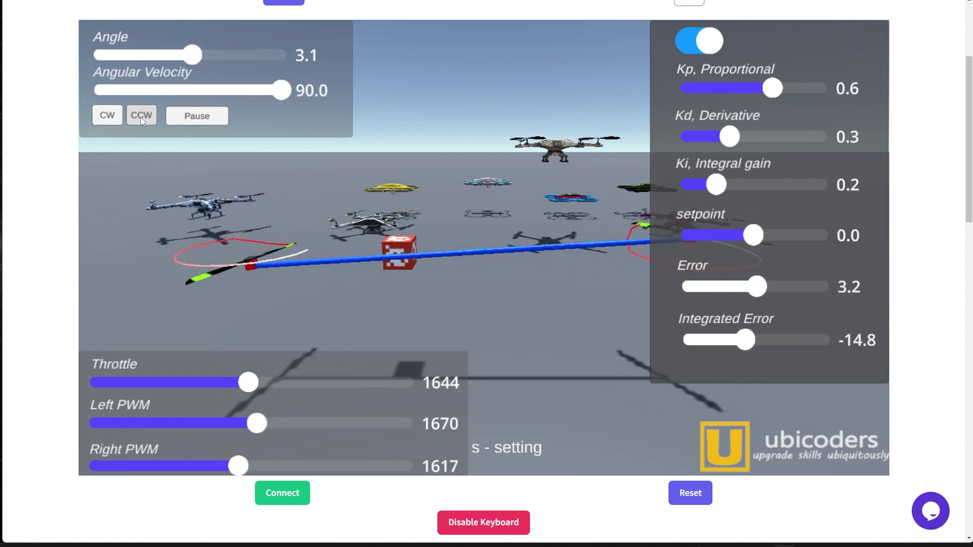
click(118, 121)
click(111, 117)
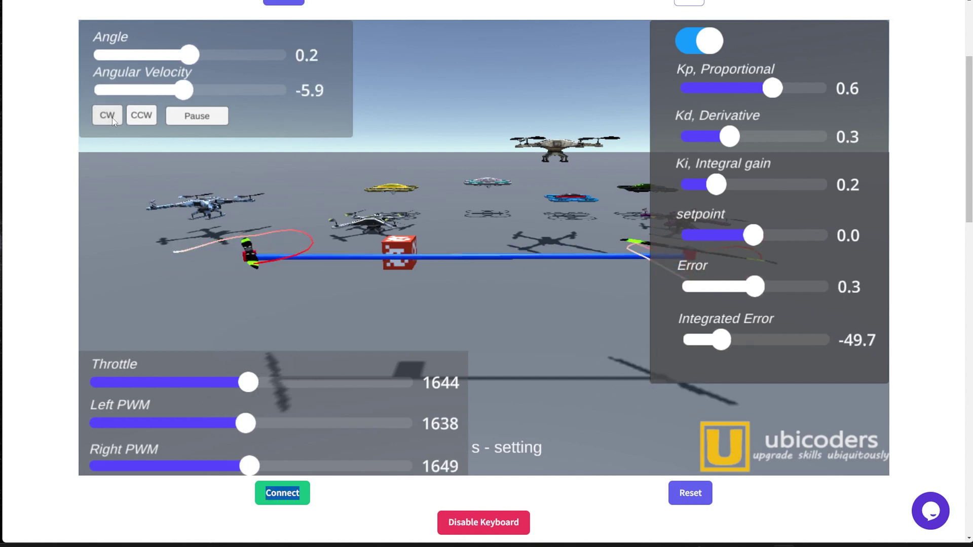
click(136, 123)
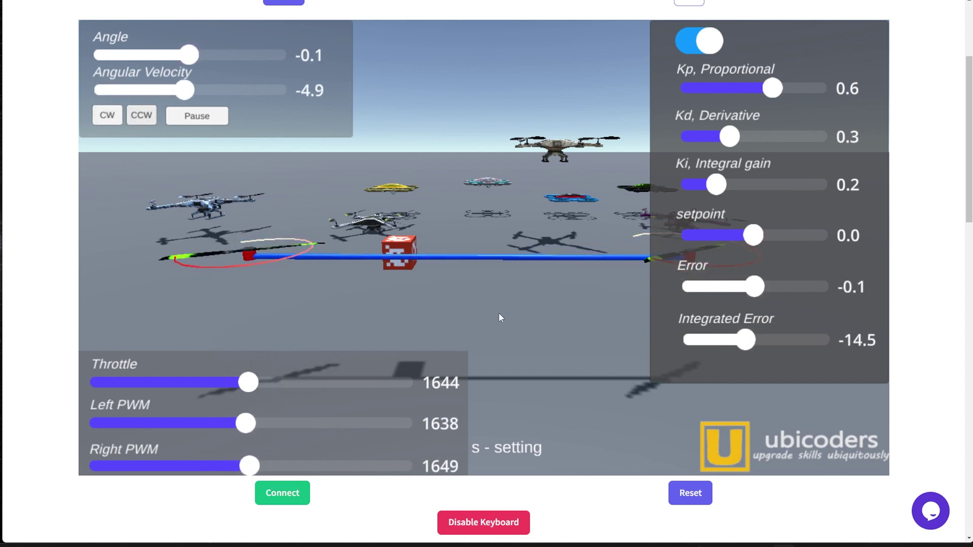
Scroll back up to the gain and setpoint sliders.
scroll(489, 384, up, 1)
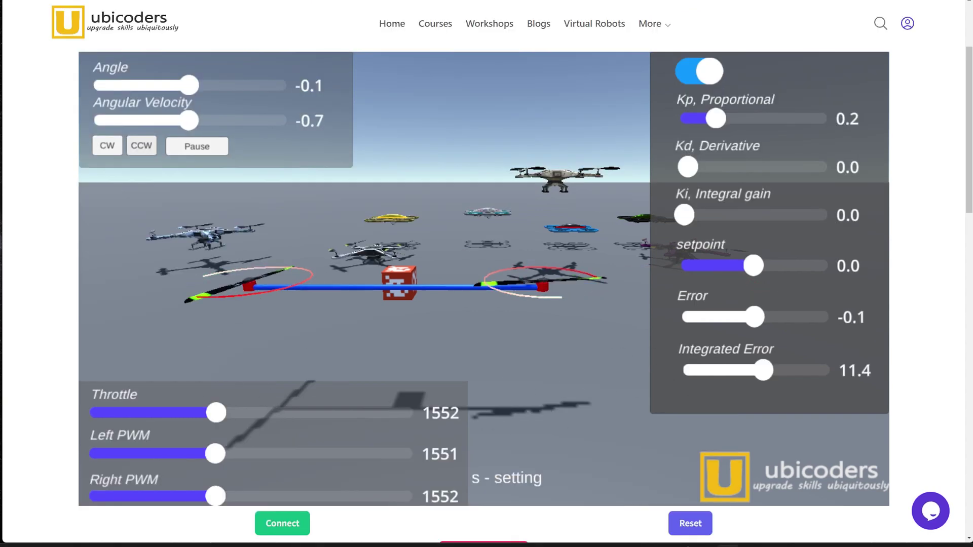